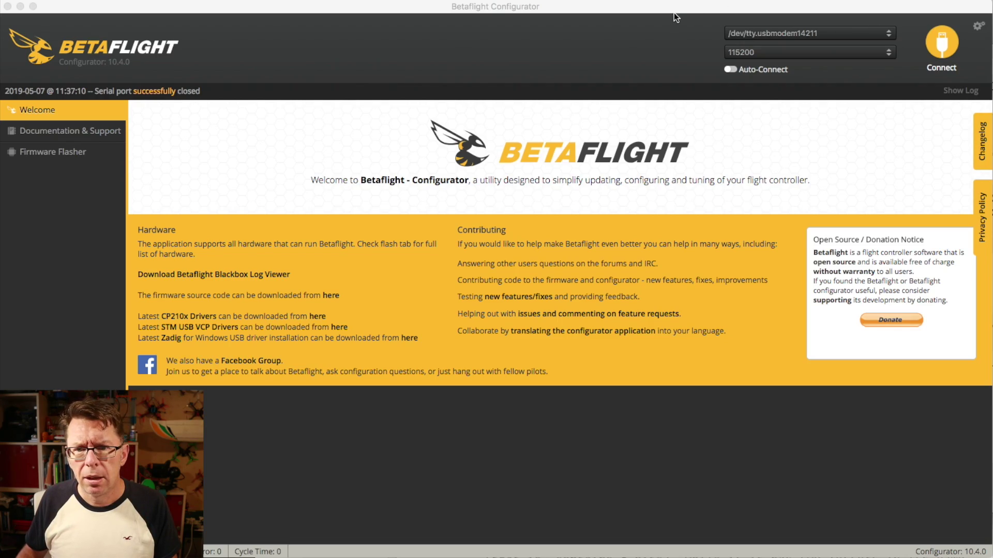
Connect to the flight controller and view the Receiver page's live channel bars near 1500.
left_click(944, 48)
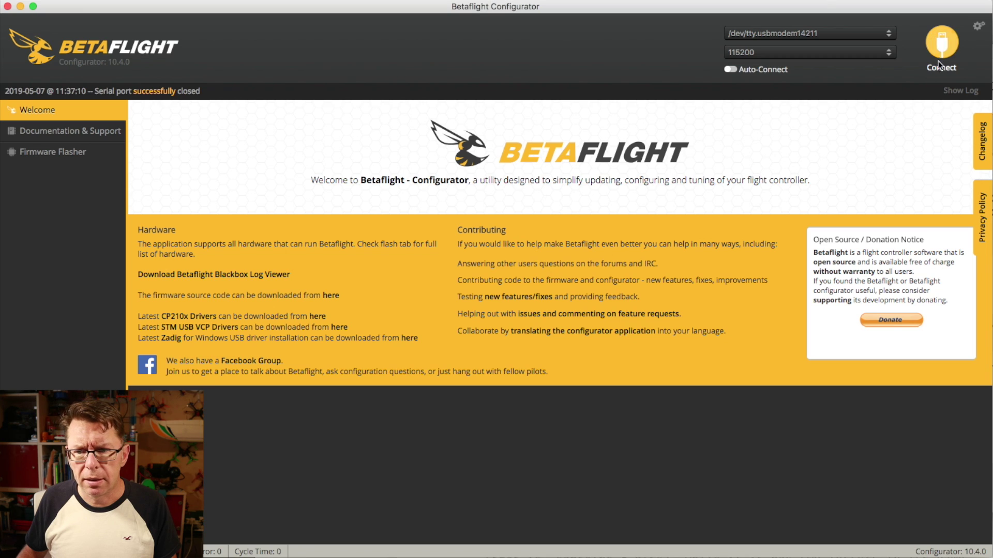
left_click(941, 44)
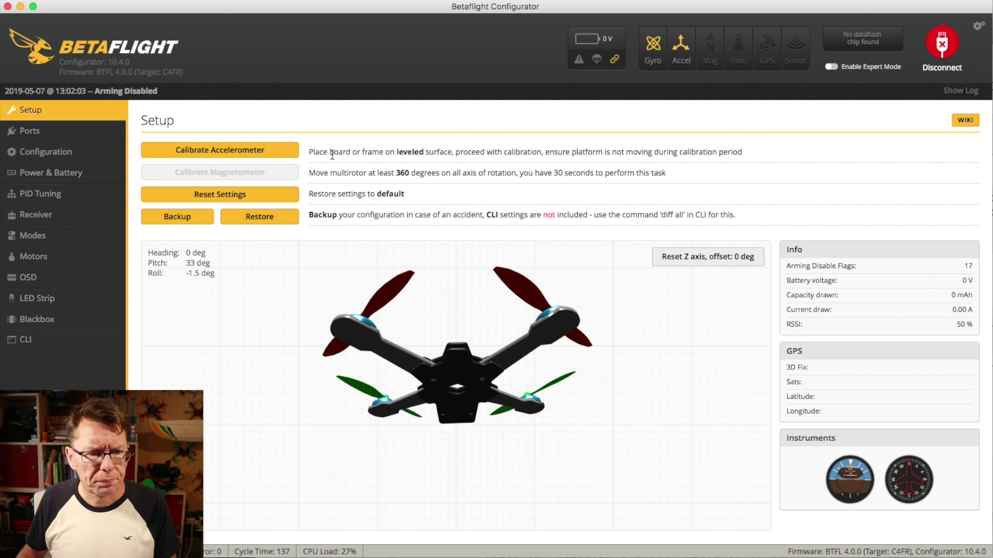
left_click(42, 236)
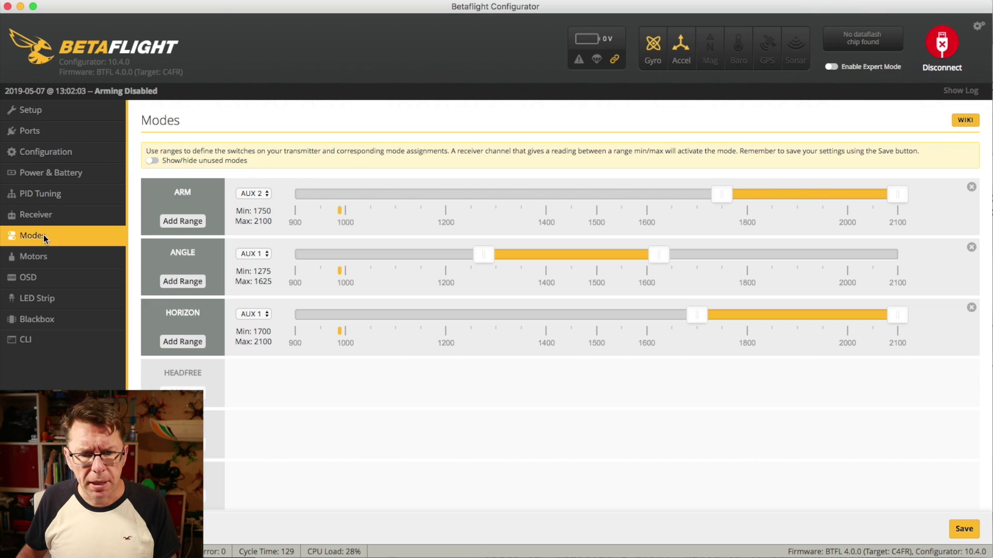
left_click(48, 215)
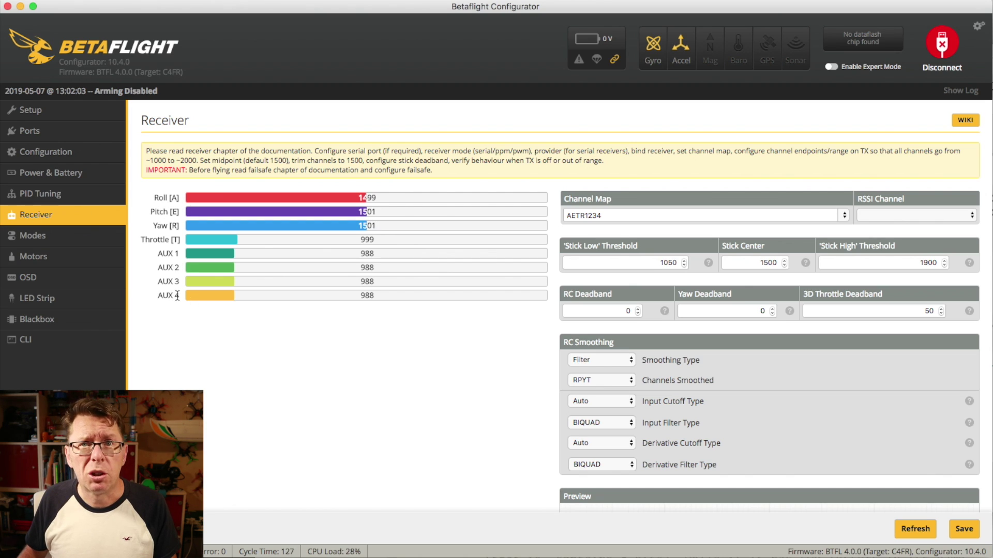
Go back to Modes and scroll through the ARM, ANGLE, HORIZON and AIR MODE ranges.
left_click(57, 241)
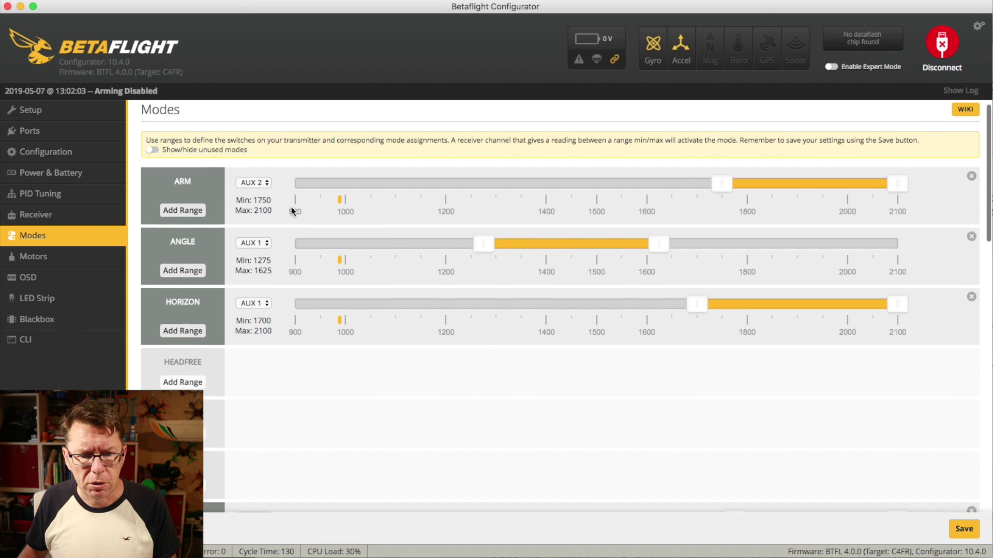
scroll(291, 207, "down", 6)
scroll(278, 355, "down", 5)
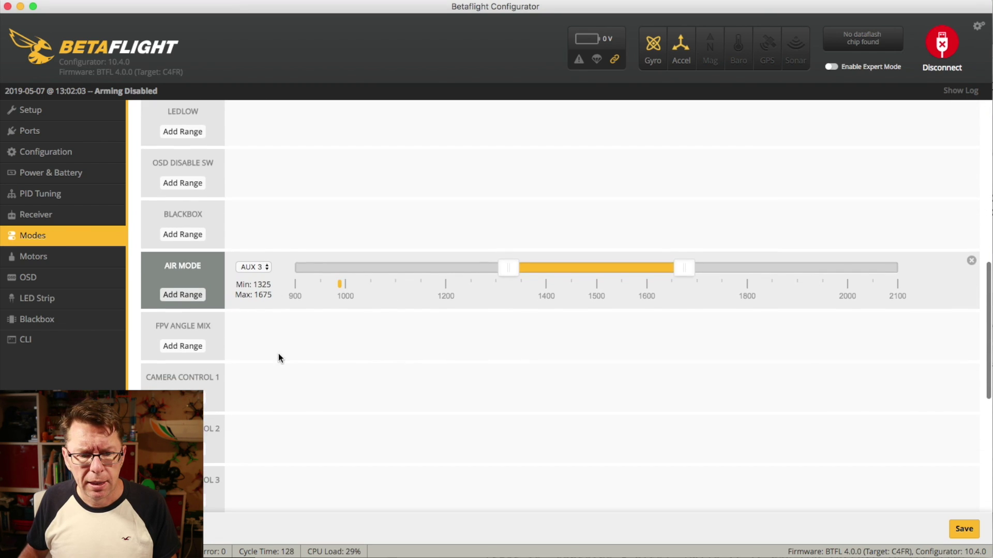
scroll(282, 351, "up", 10)
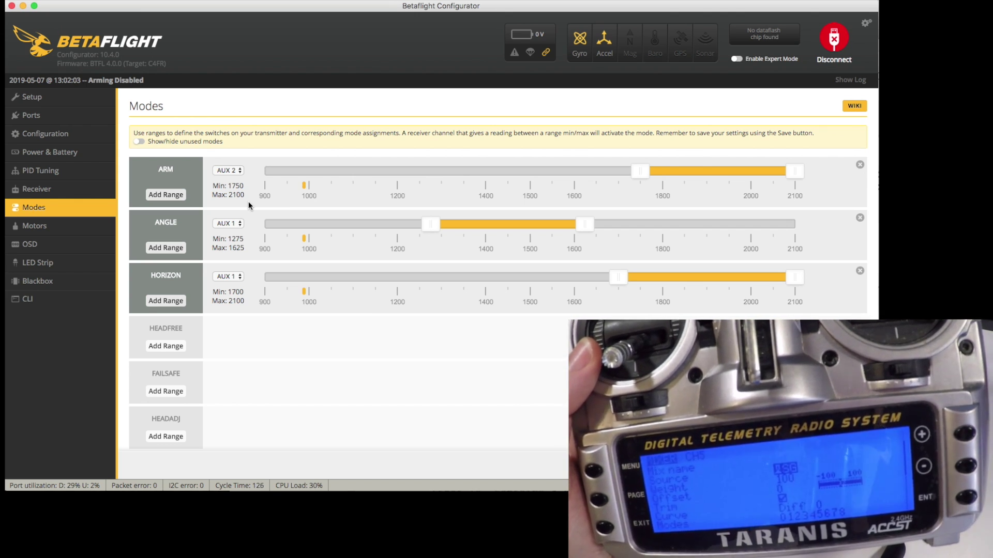
Assign FLIP OVER AFTER CRASH to AUX 1 with its lower limit raised to about 1875.
scroll(238, 267, "down", 1)
scroll(241, 266, "down", 15)
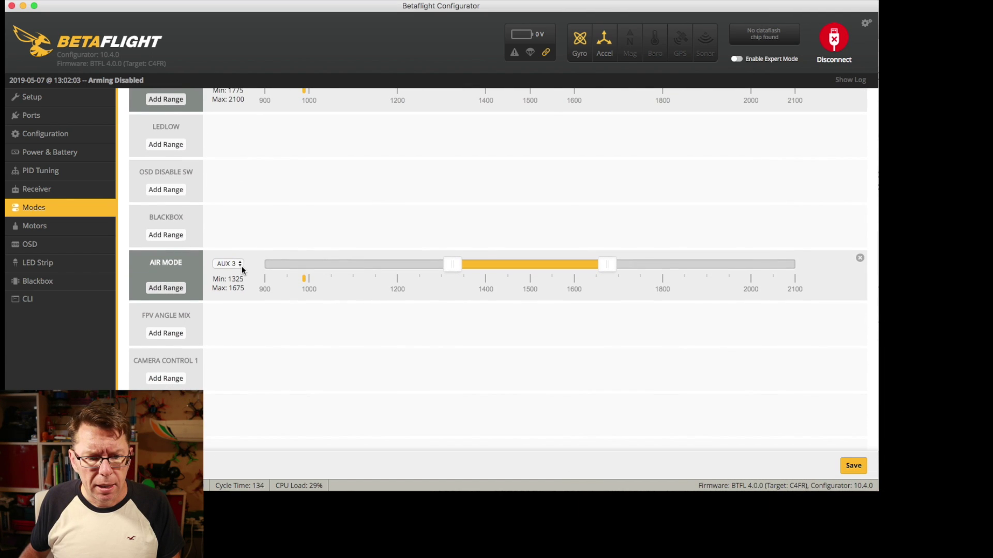
scroll(241, 266, "down", 5)
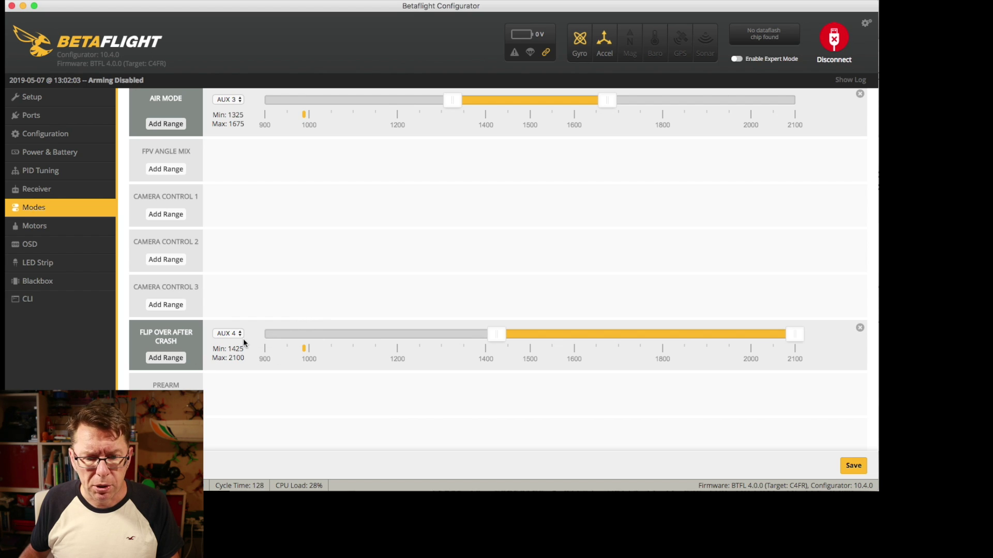
left_click(239, 333)
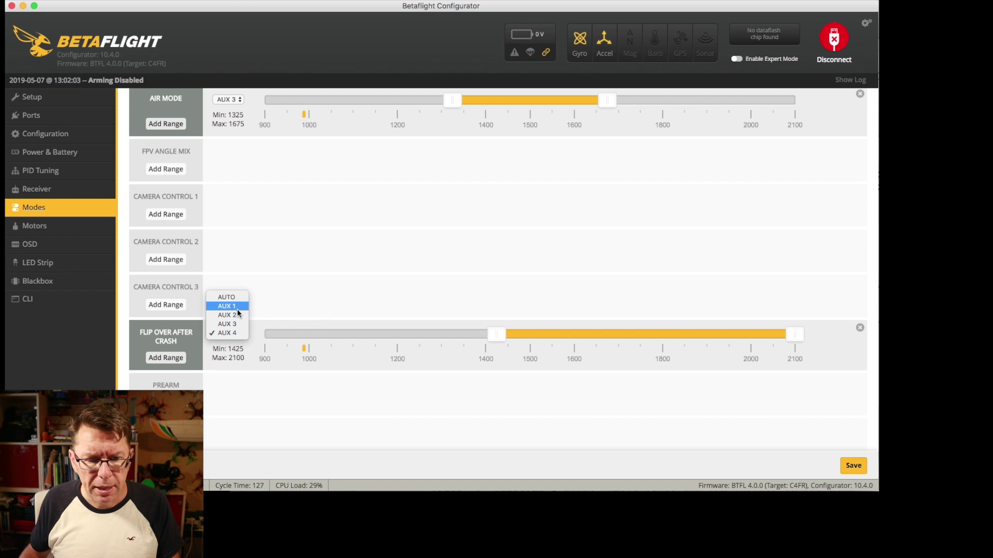
left_click(238, 308)
left_click_drag(495, 340, 698, 333)
Shift ANGLE to 1125–1375 and move the HORIZON range lower on AUX 1.
scroll(587, 319, "up", 15)
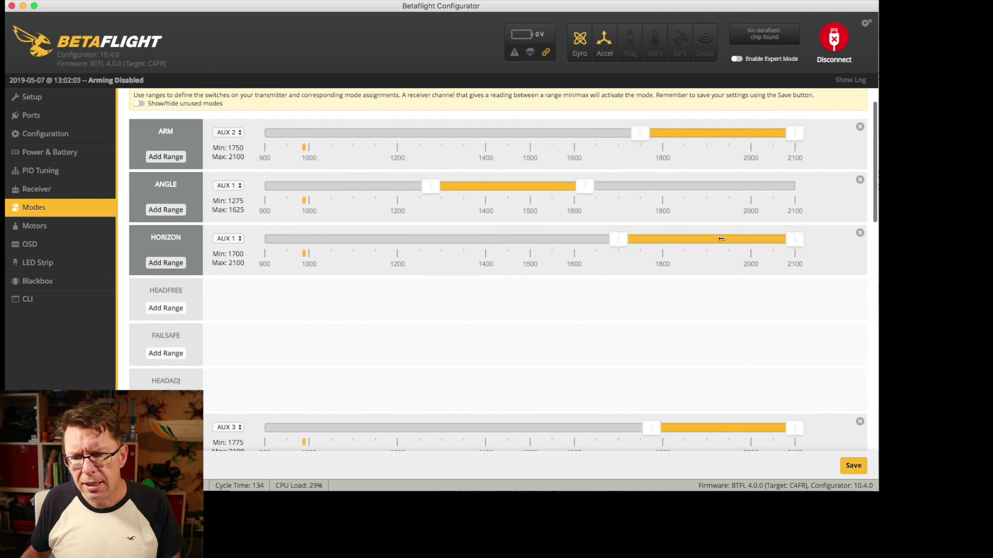
left_click_drag(792, 241, 706, 240)
left_click_drag(588, 192, 426, 192)
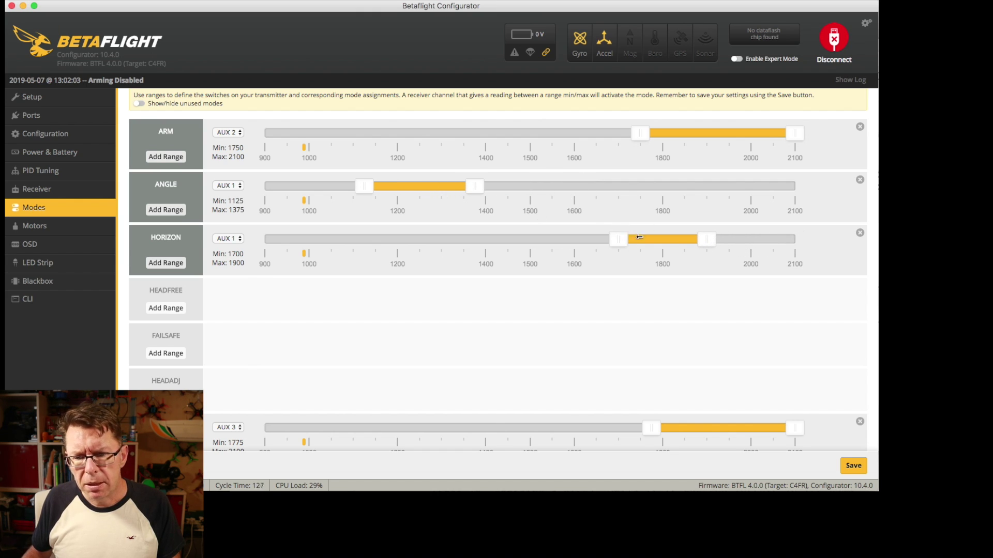
left_click_drag(648, 240, 560, 243)
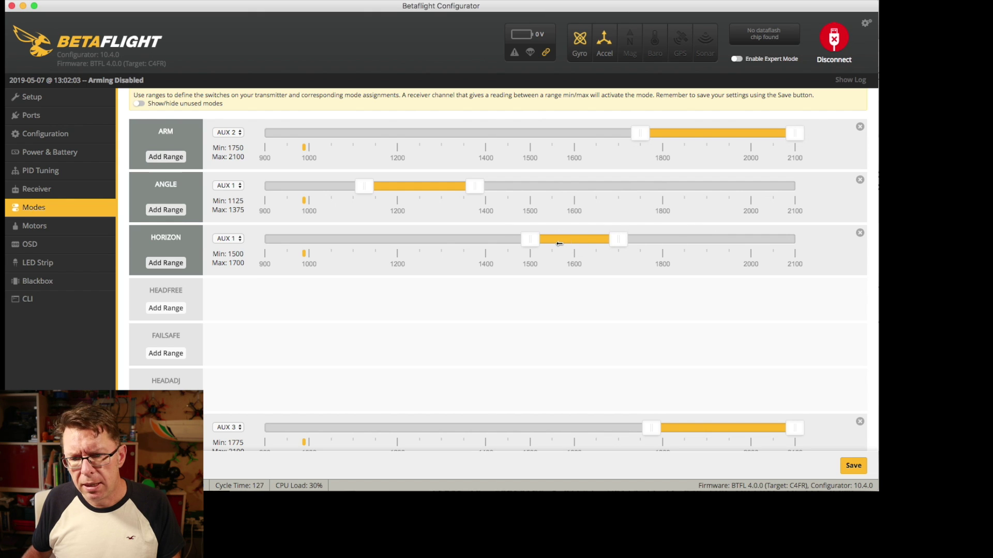
Nudge FLIP OVER AFTER CRASH's lower limit down and set HORIZON to 1450–1725.
scroll(560, 243, "down", 15)
scroll(560, 243, "down", 5)
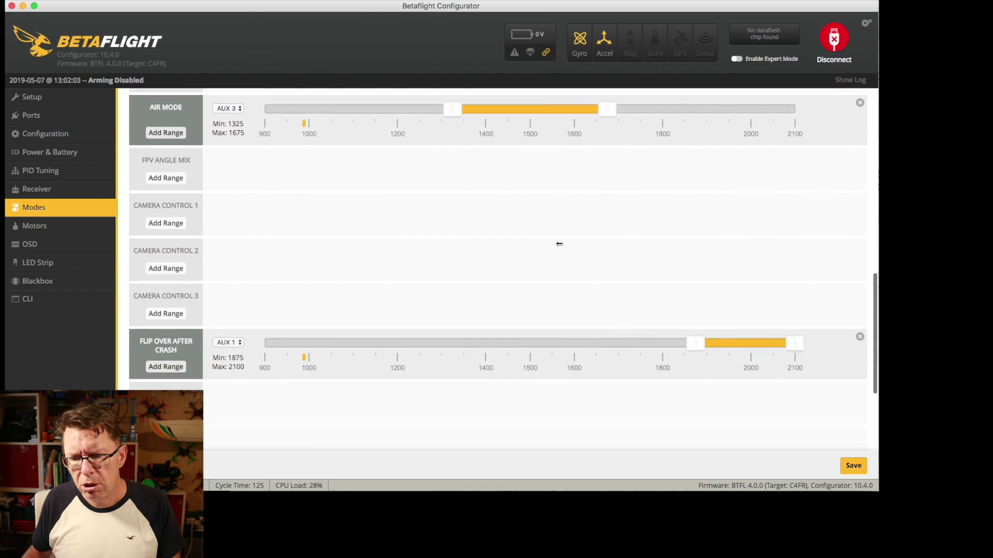
left_click_drag(693, 286, 677, 286)
scroll(583, 178, "up", 5)
scroll(583, 178, "up", 5)
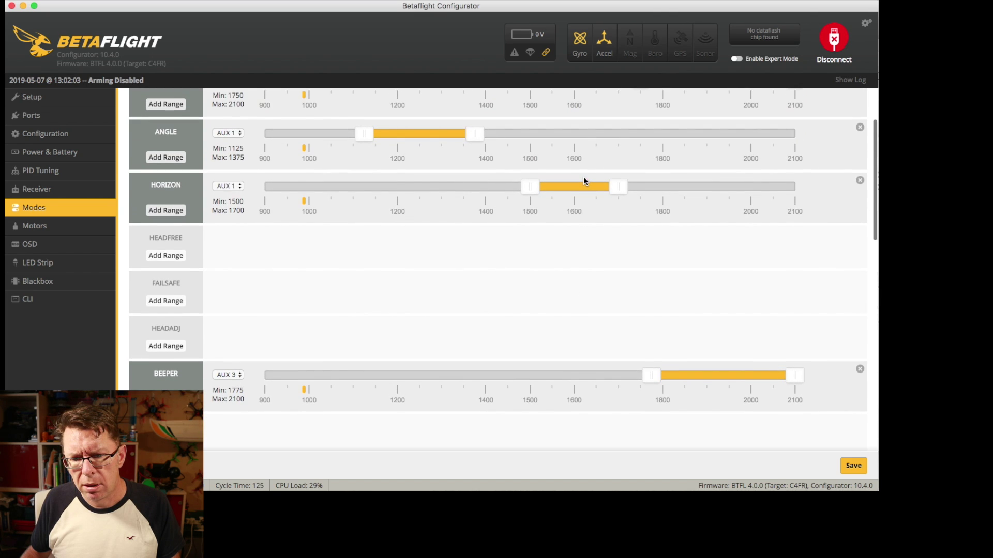
left_click_drag(520, 190, 506, 191)
left_click_drag(618, 191, 631, 192)
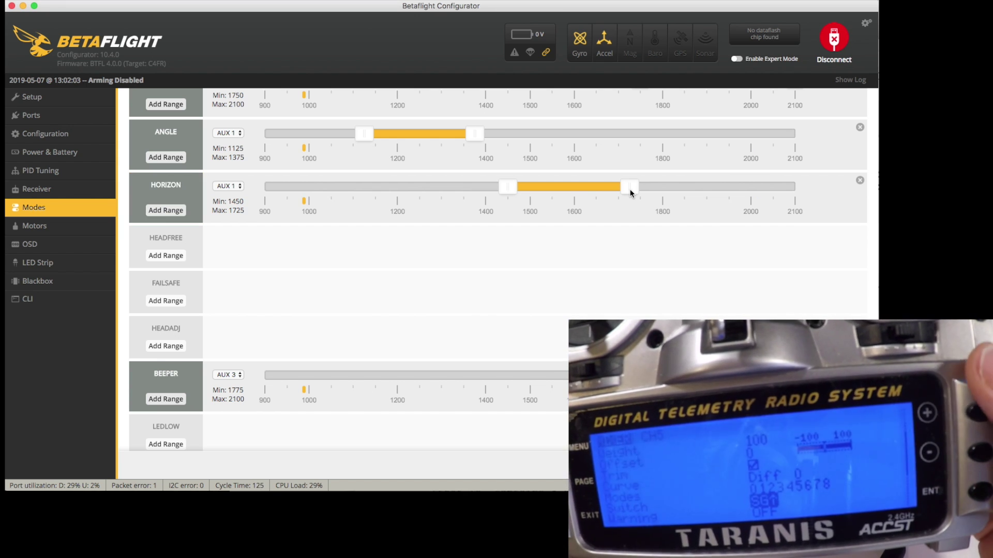
Scroll to the top of Modes to check HORIZON activates from the AUX 1 switch.
scroll(630, 193, "up", 3)
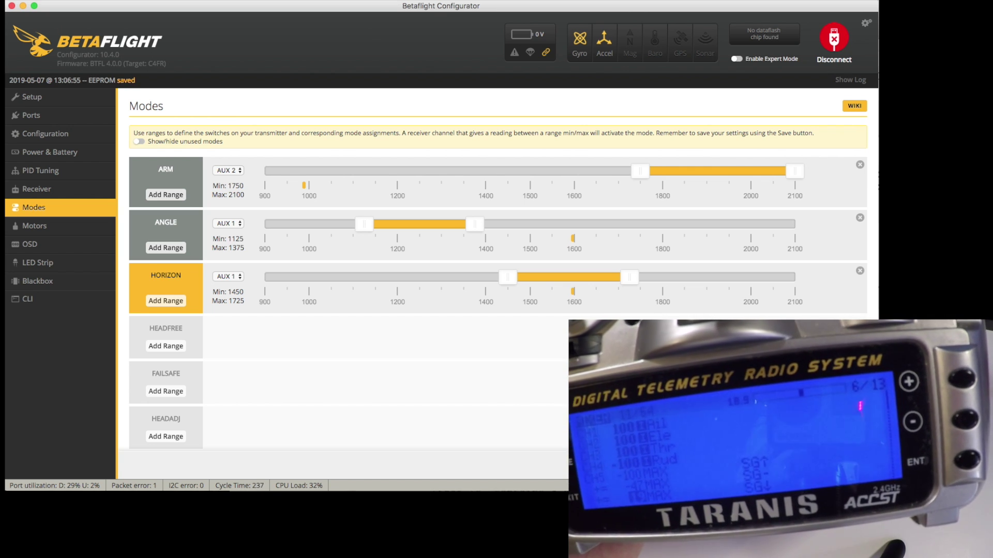
Scroll down to FLIP OVER AFTER CRASH to watch it activate at AUX 1 1850–2100.
scroll(448, 391, "down", 10)
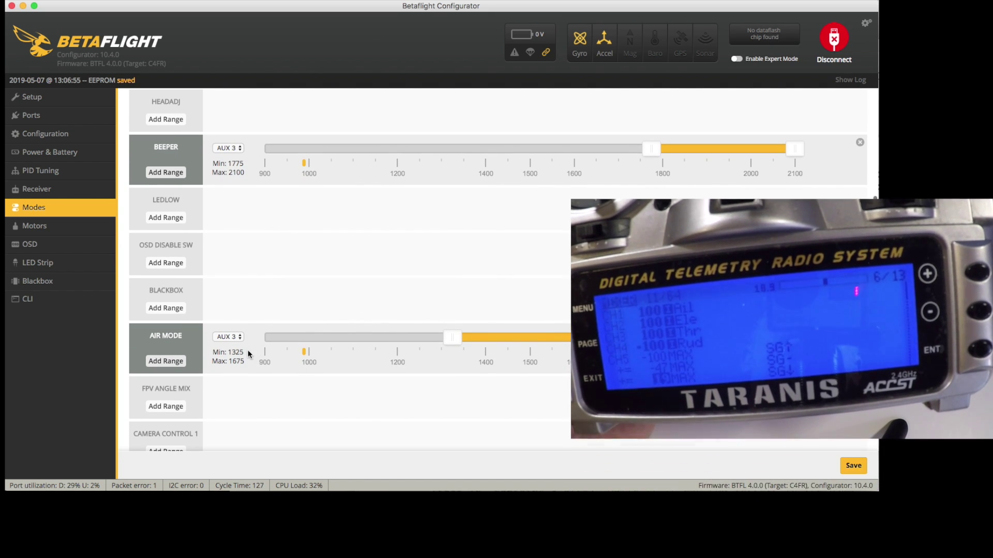
scroll(326, 319, "down", 7)
scroll(327, 318, "down", 1)
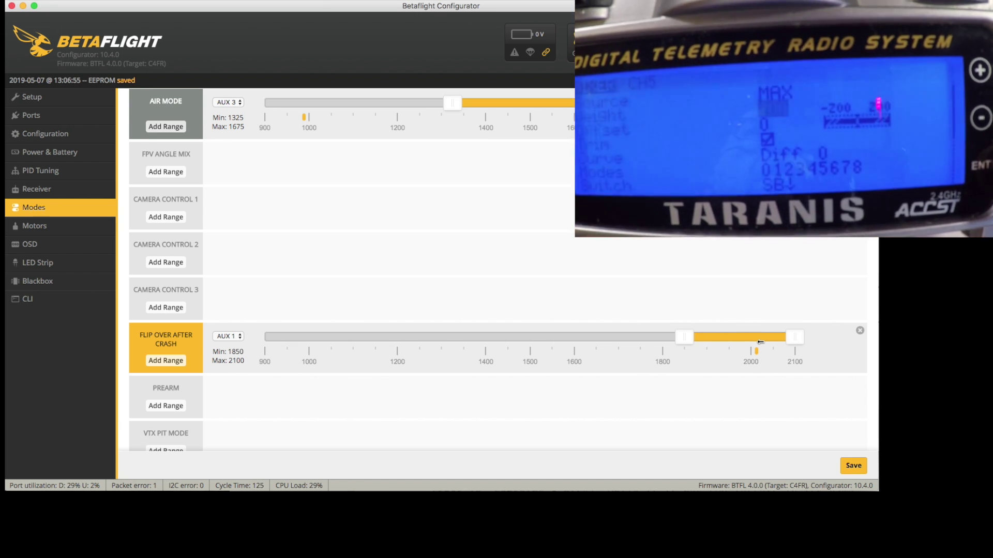
left_click(853, 466)
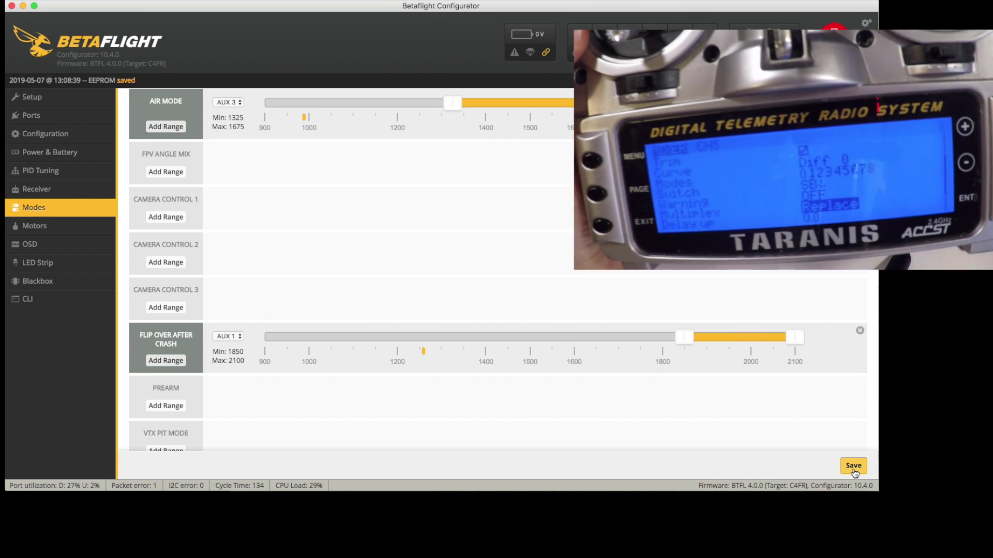
scroll(496, 269, "up", 2)
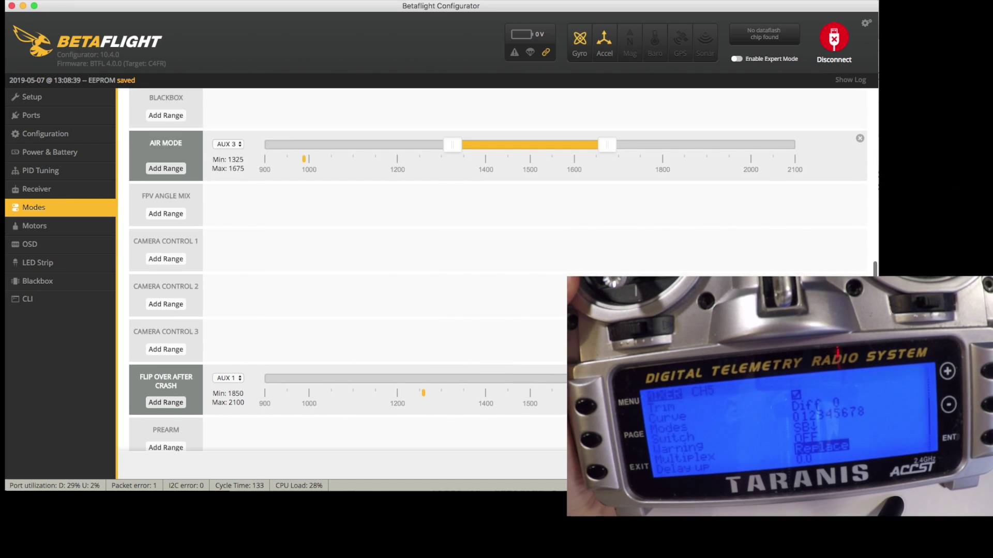
scroll(497, 269, "up", 10)
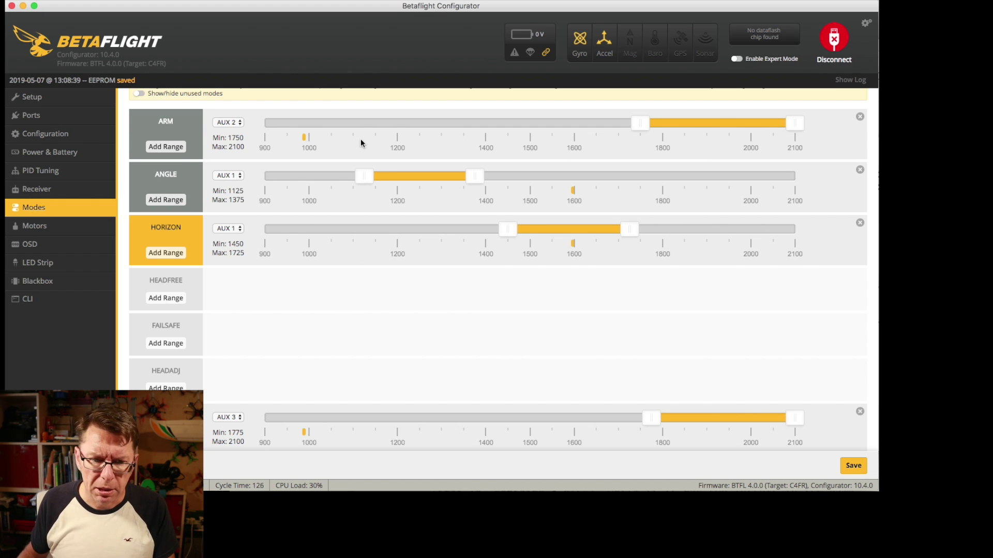
scroll(346, 179, "up", 2)
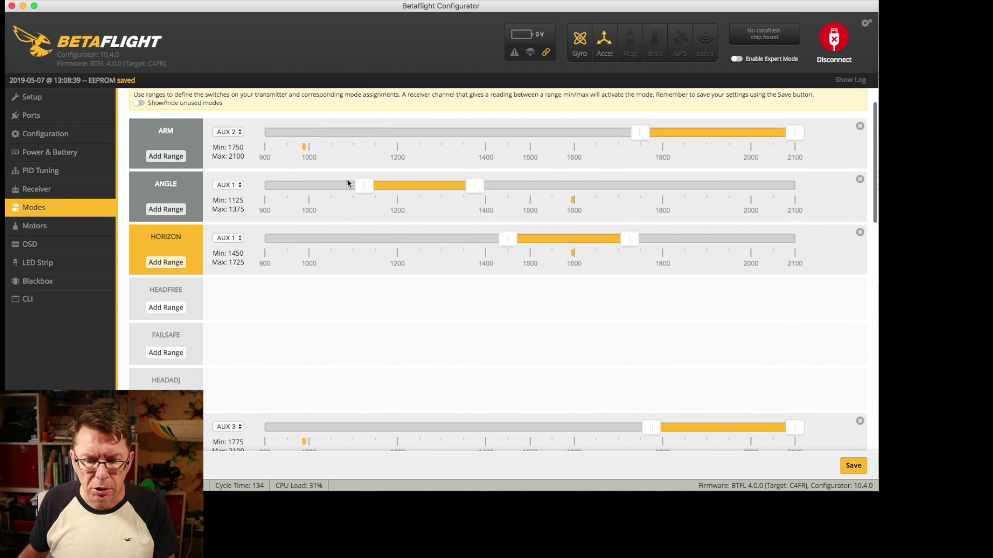
scroll(347, 180, "down", 5)
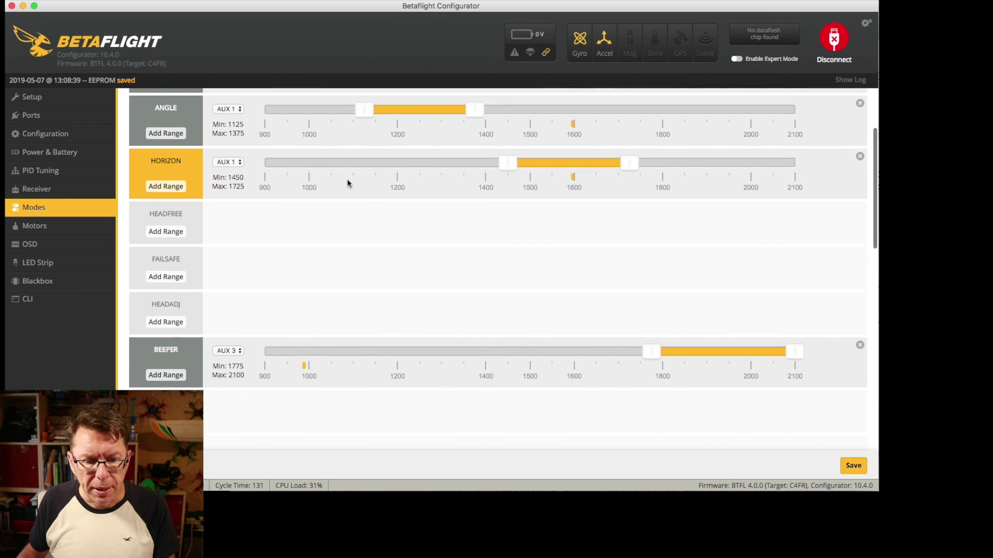
scroll(347, 179, "down", 7)
scroll(347, 180, "up", 10)
scroll(347, 180, "down", 13)
scroll(346, 182, "down", 10)
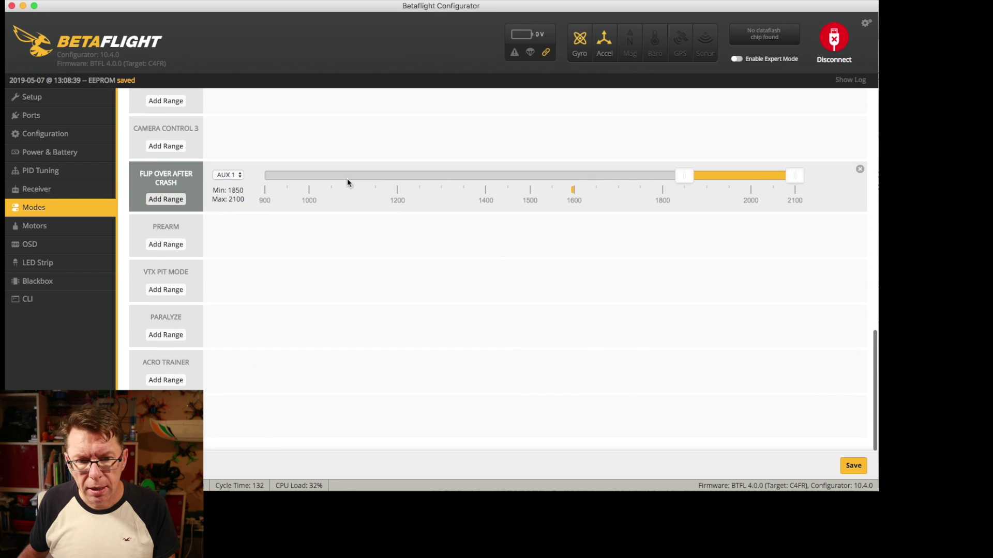
scroll(348, 182, "up", 7)
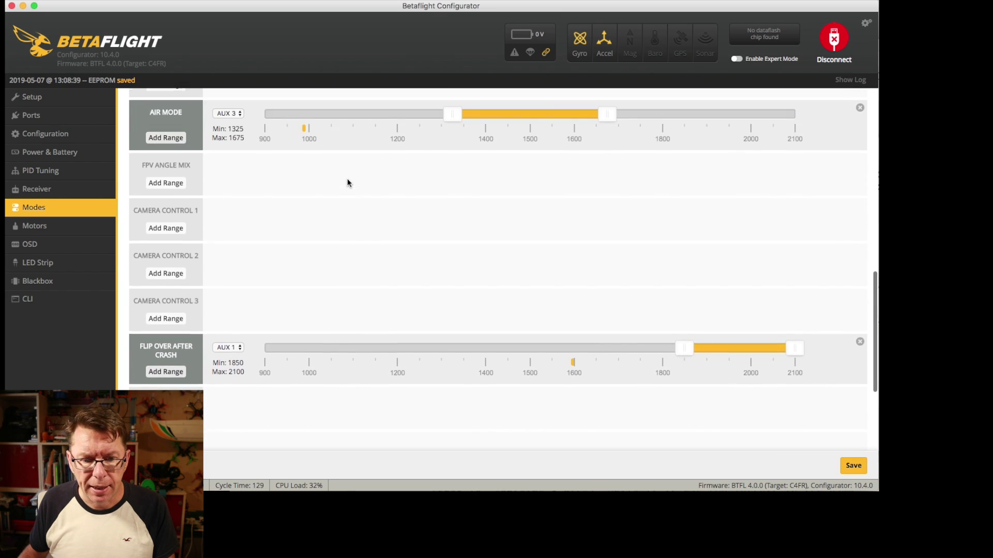
scroll(347, 182, "up", 12)
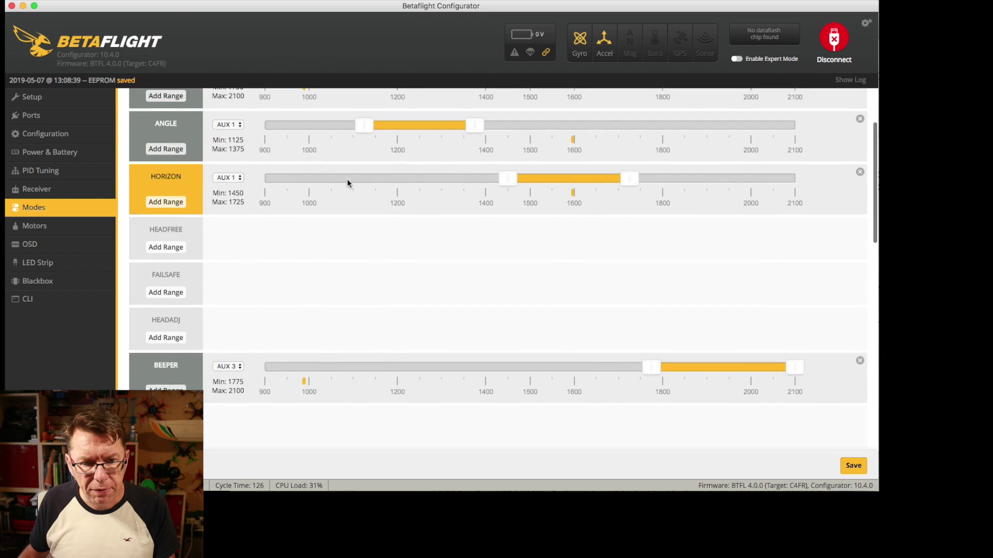
scroll(348, 182, "down", 6)
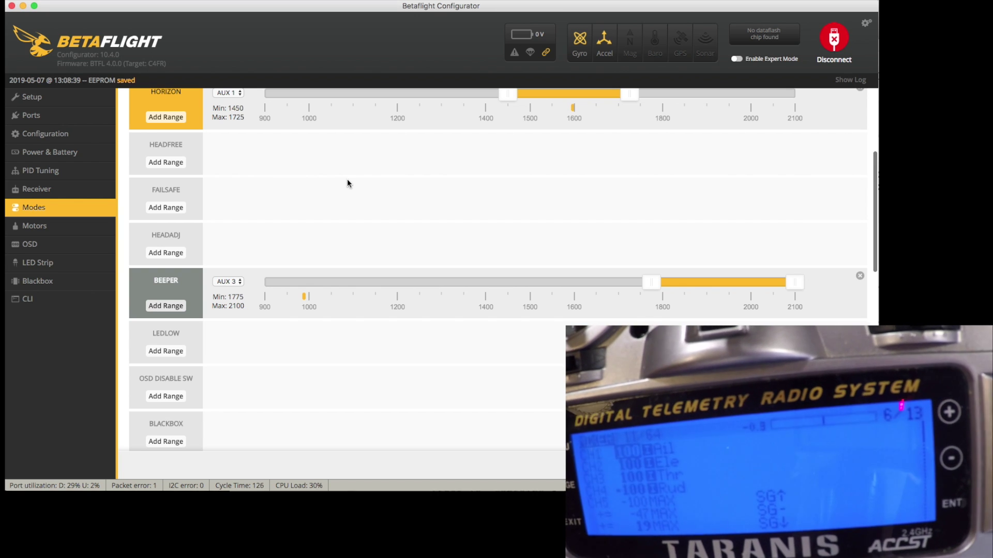
Enable the TELEMETRY feature under Other Features in the Configuration tab.
left_click(67, 136)
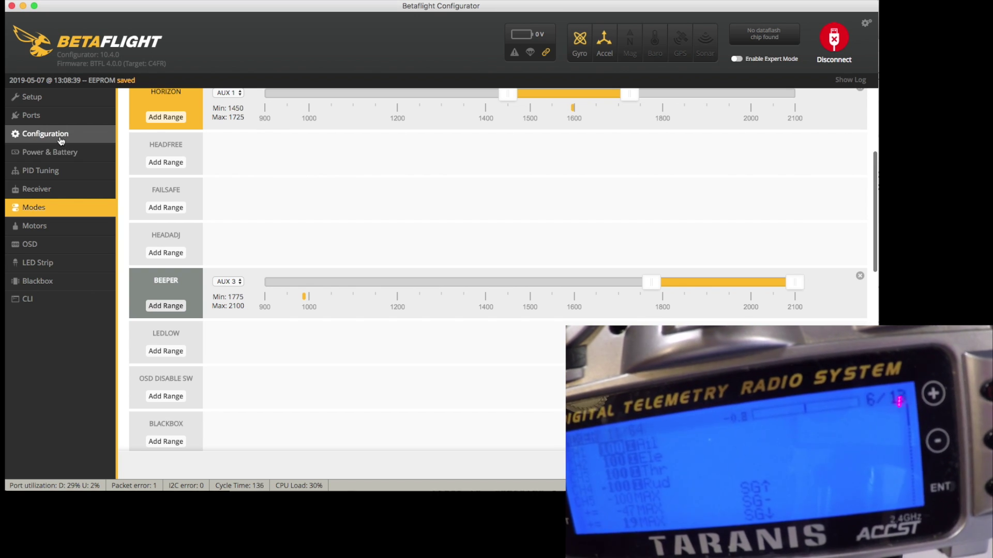
scroll(189, 174, "down", 3)
scroll(188, 174, "down", 10)
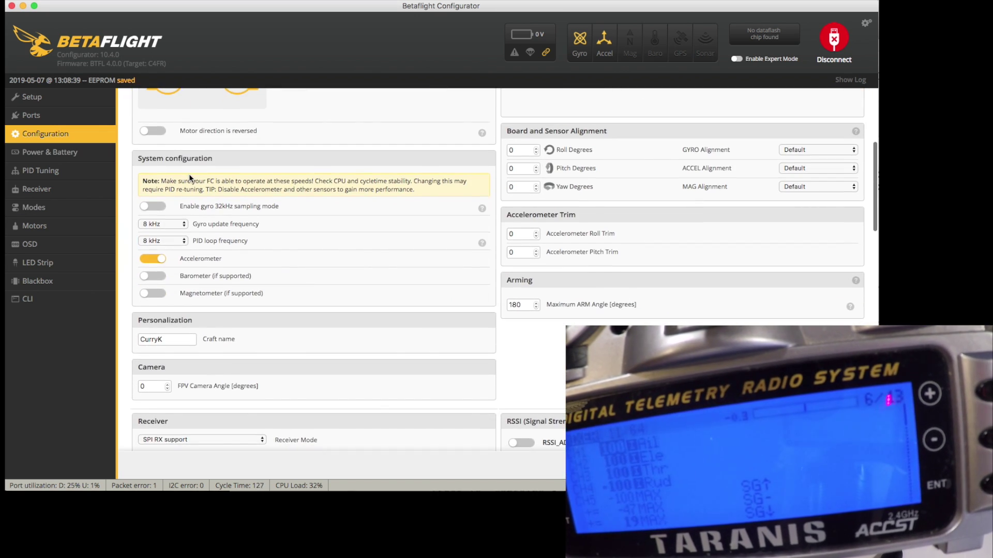
scroll(189, 174, "down", 1)
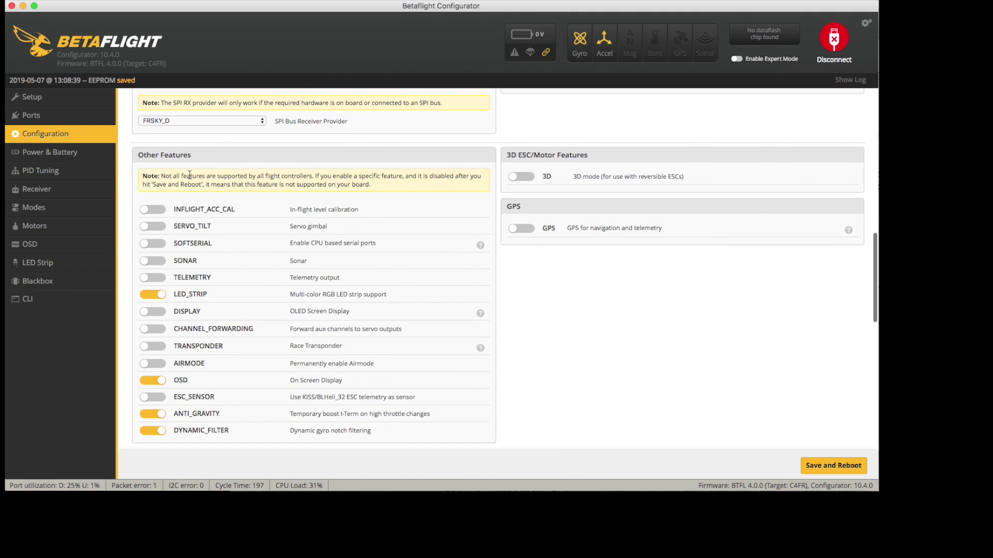
scroll(189, 279, "up", 1)
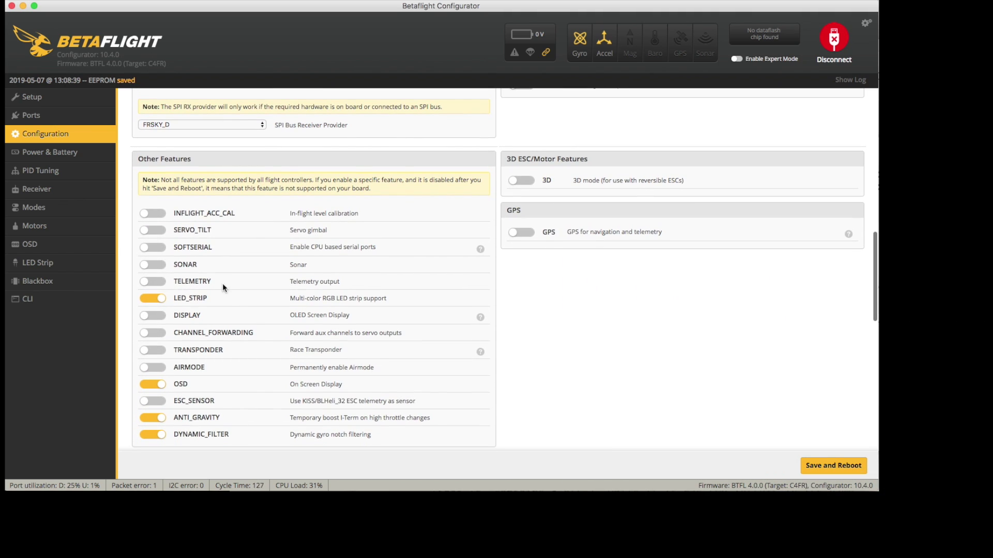
scroll(172, 283, "down", 1)
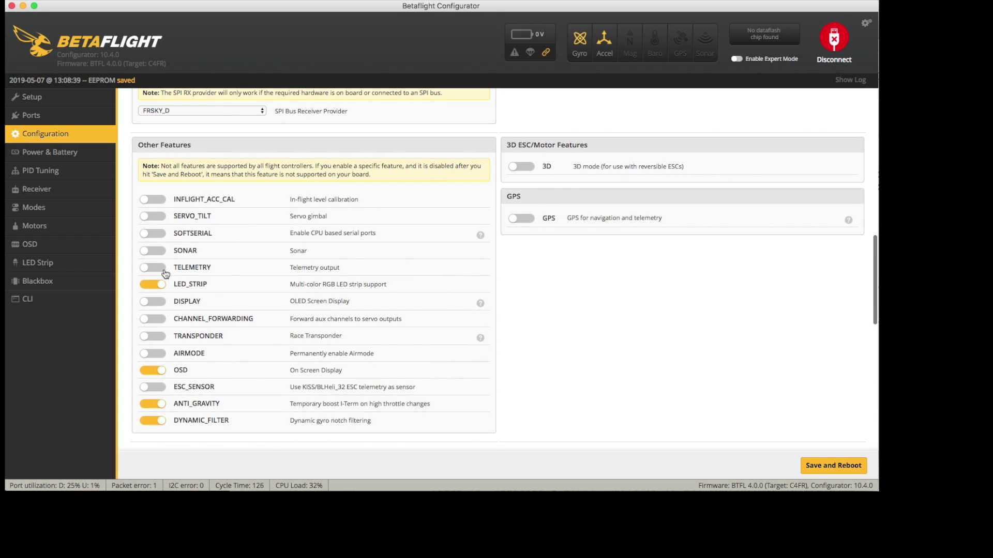
left_click(154, 268)
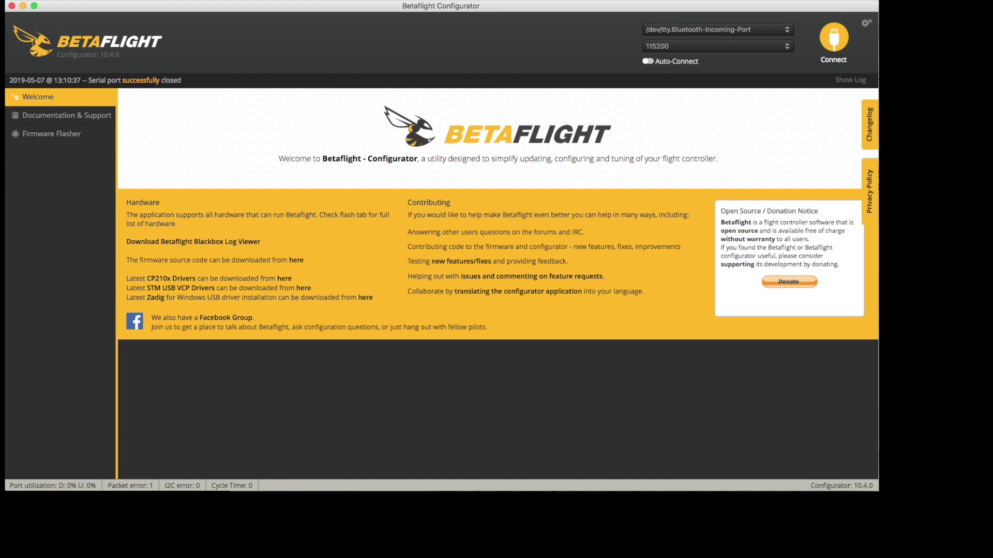
Reconnect to the flight controller to load the Setup page with the quad model.
left_click(834, 40)
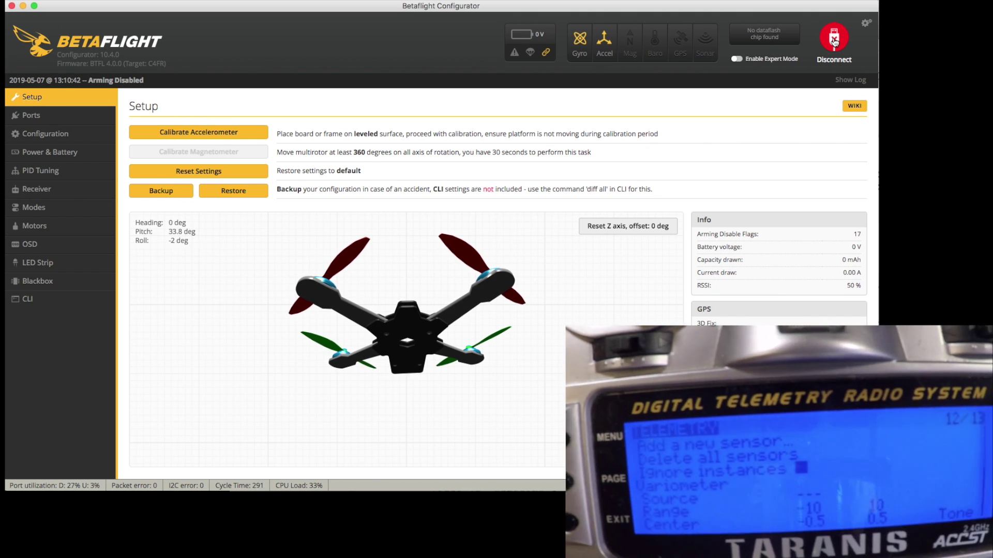
Turn TELEMETRY off in Configuration and apply it with Save and Reboot.
left_click(32, 134)
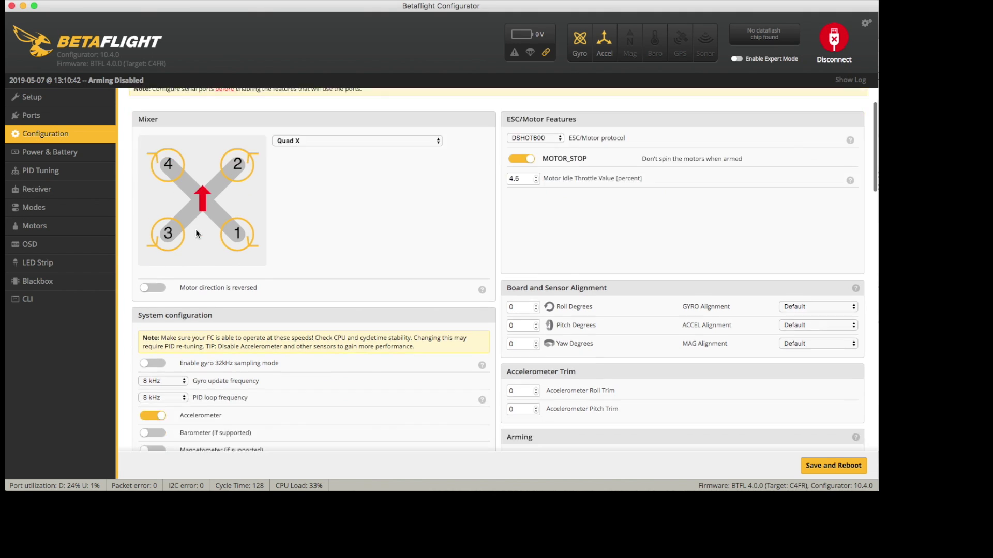
scroll(196, 232, "down", 2)
scroll(195, 233, "down", 10)
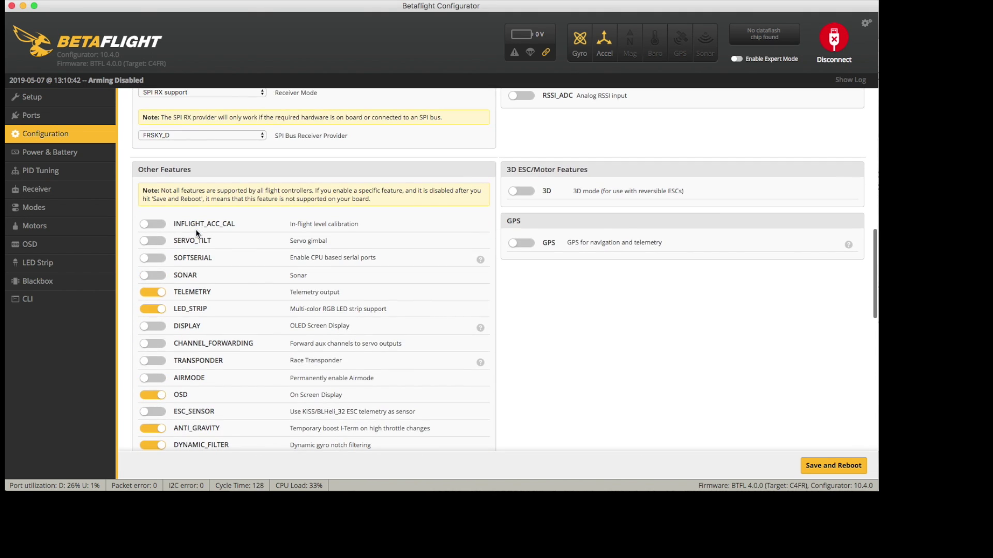
left_click(149, 293)
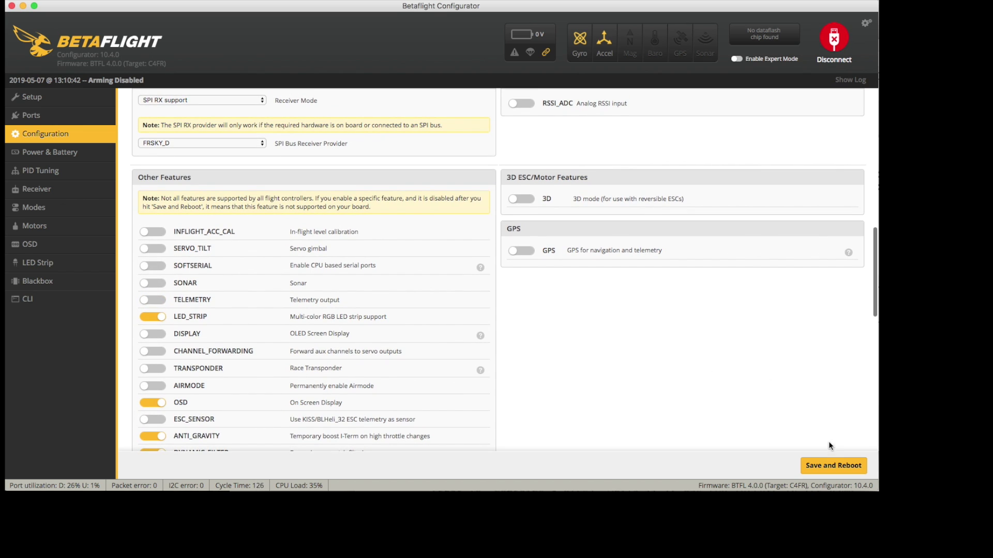
left_click(831, 466)
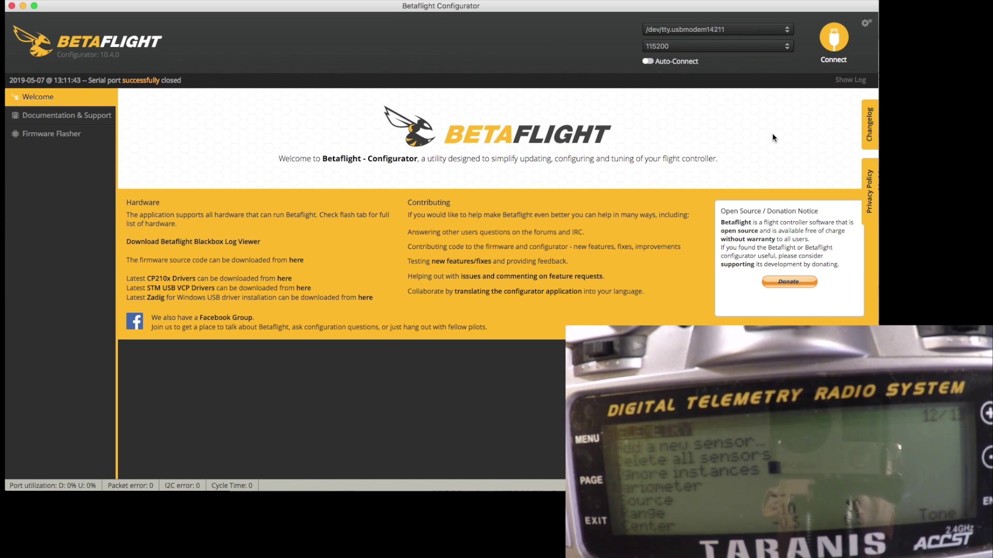
Connect to the flight controller again to bring up the Setup overview.
left_click(839, 41)
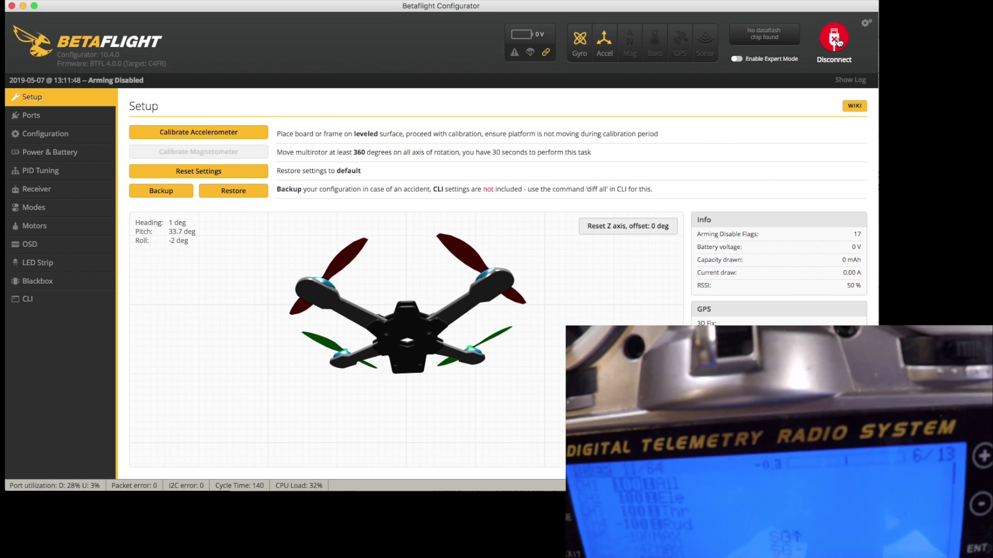
Set the Receiver tab's RSSI Channel to AUX 4, then return to the Modes page.
left_click(37, 190)
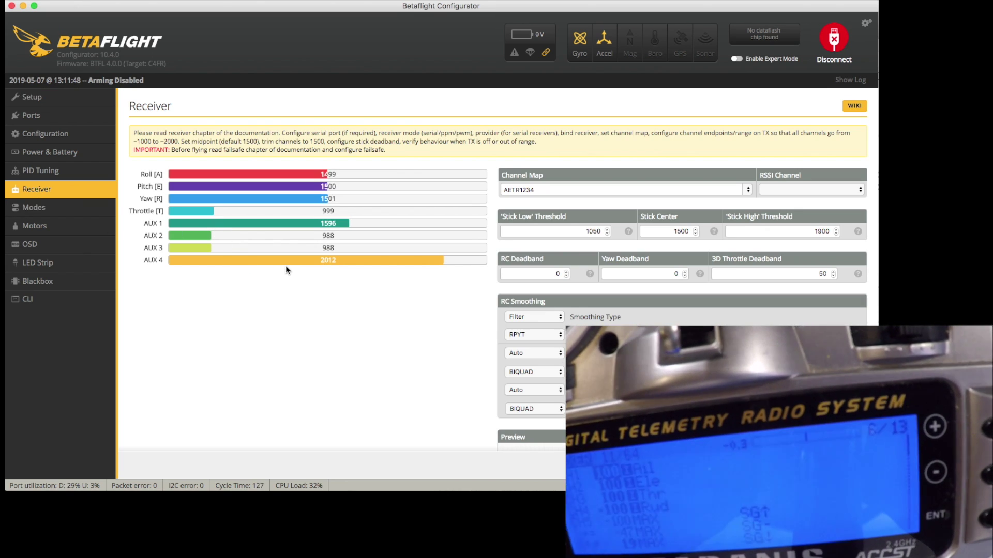
left_click(810, 190)
left_click(789, 225)
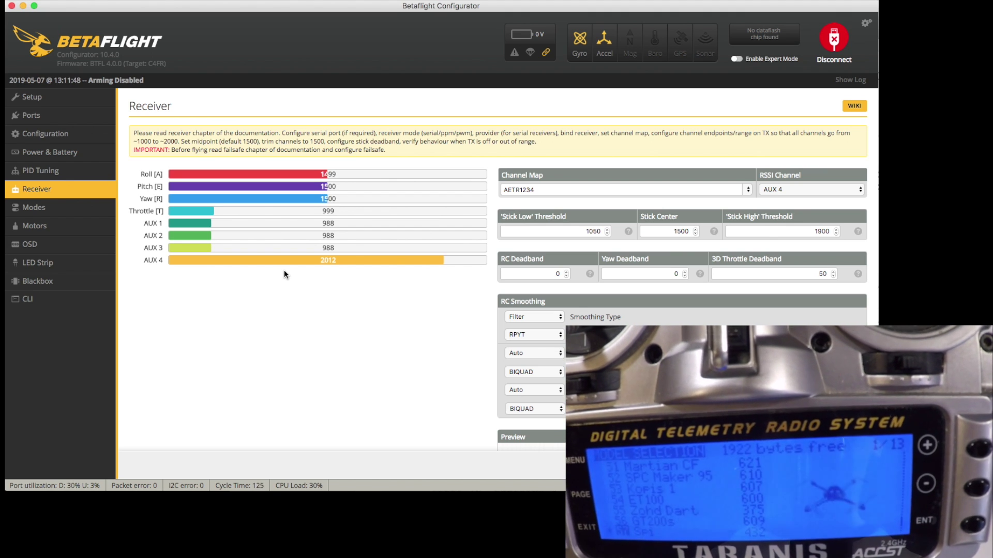
left_click(85, 208)
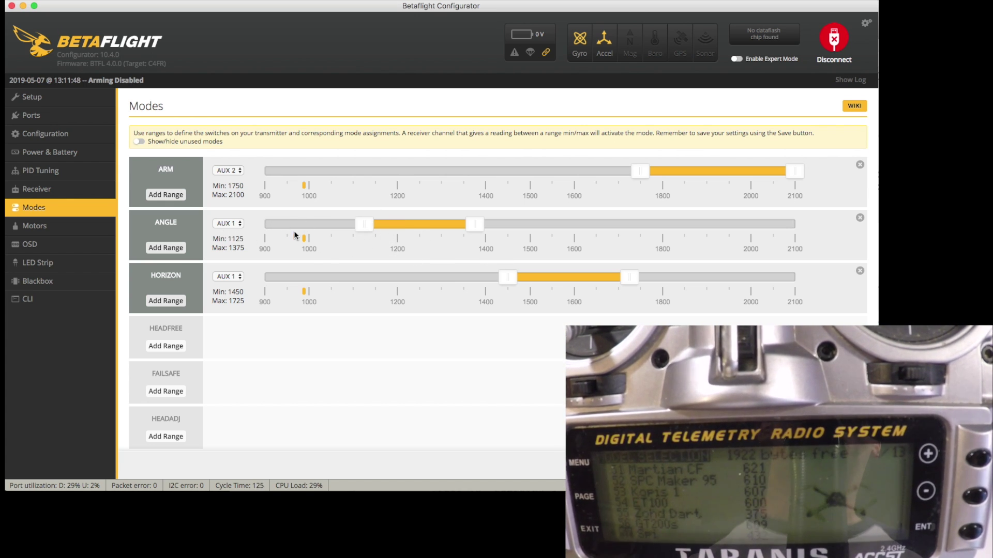
Drag the Craft Name element to the top centre of the OSD preview.
scroll(619, 234, "down", 2)
scroll(619, 234, "up", 2)
scroll(619, 234, "down", 4)
scroll(619, 234, "down", 3)
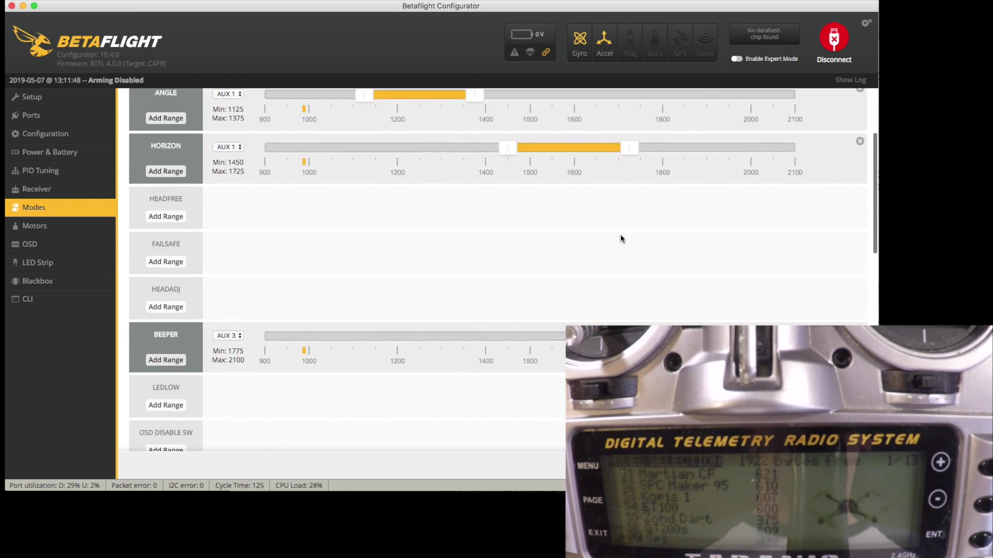
left_click(34, 241)
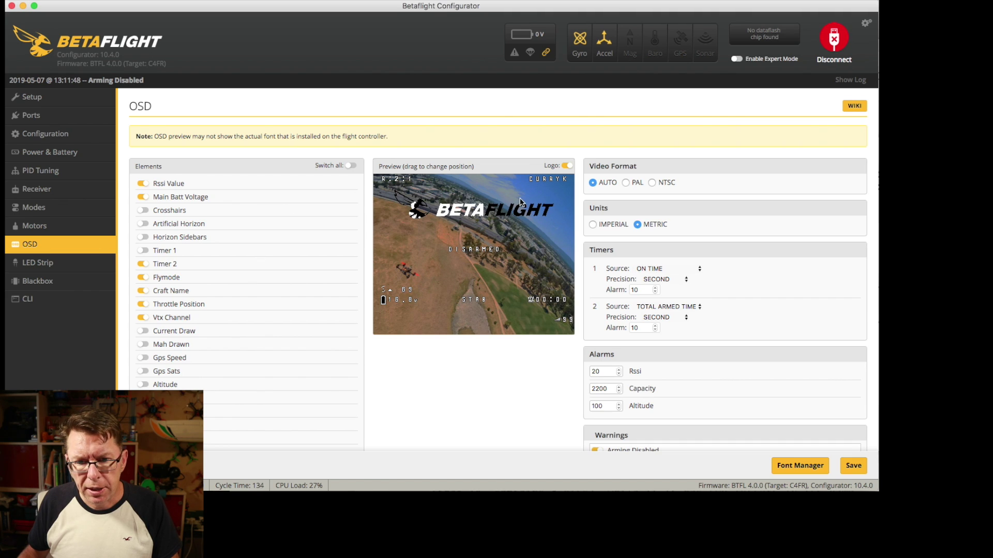
left_click_drag(541, 179, 465, 179)
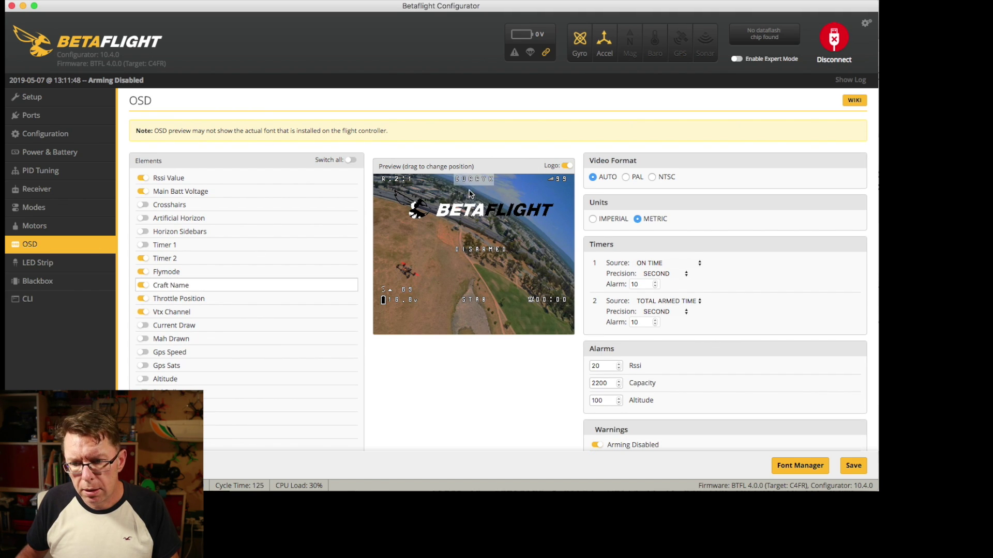
left_click(854, 465)
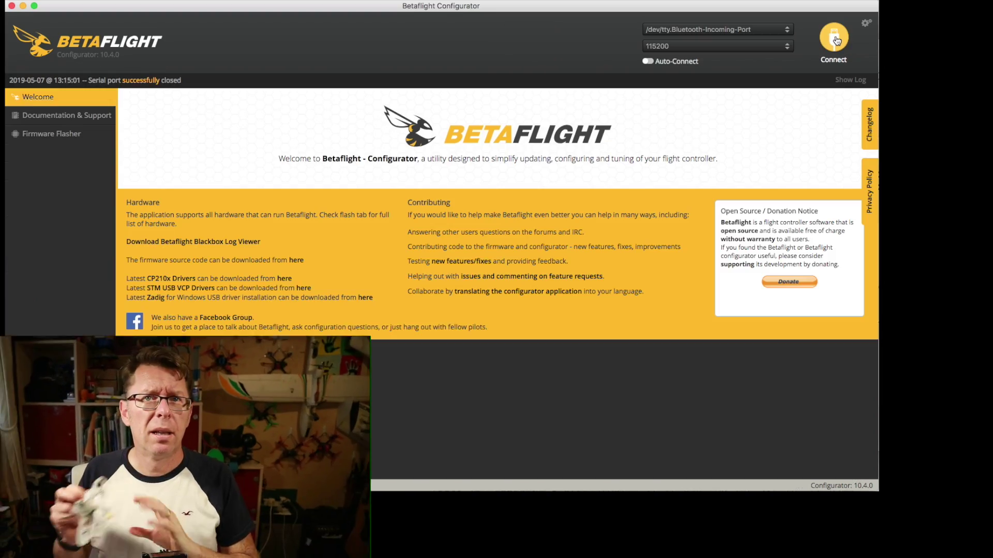